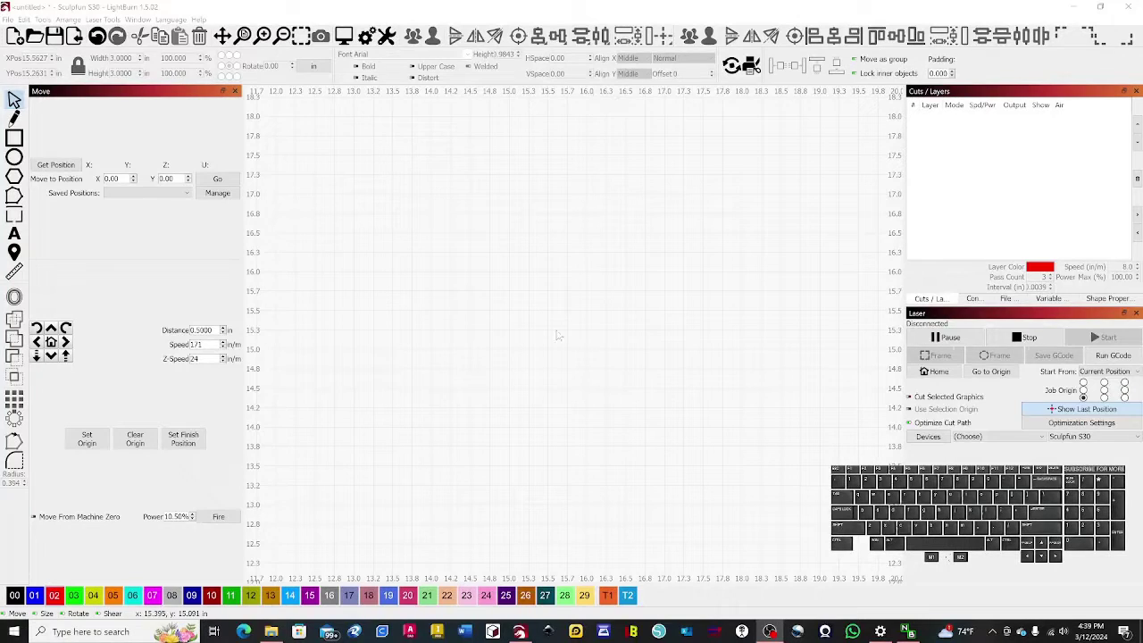
- Import the grayscale wolf medallion PNG onto the canvas
{"action": "left_click", "coordinate": [74, 36]}
{"action": "scroll", "coordinate": [564, 375], "scroll_direction": "down", "scroll_amount": 3}
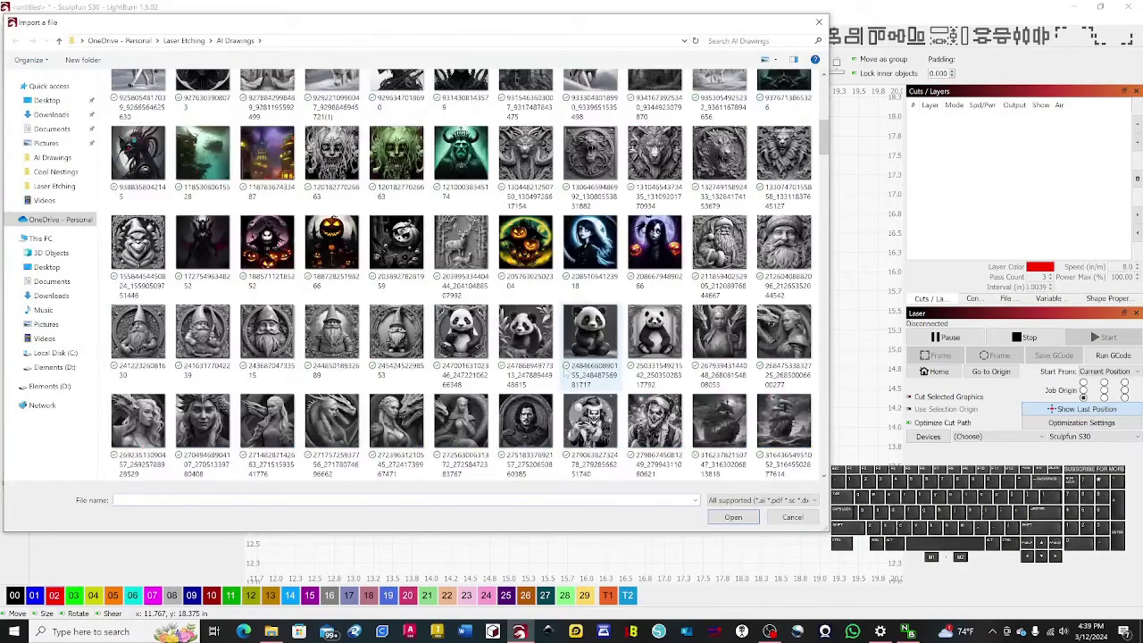
{"action": "scroll", "coordinate": [565, 373], "scroll_direction": "up", "scroll_amount": 5}
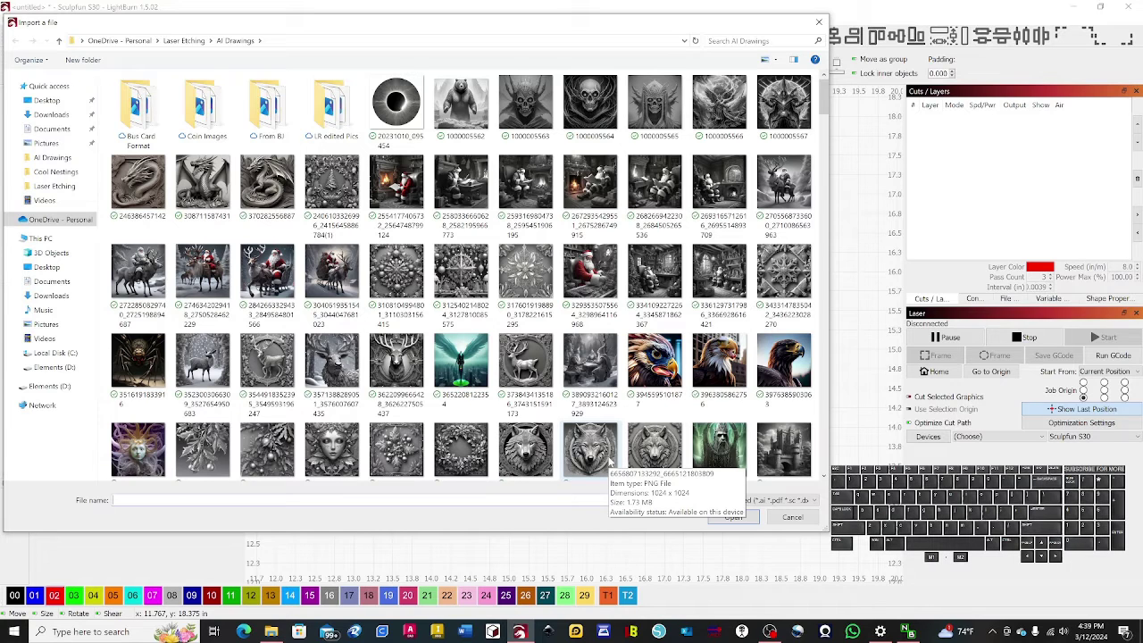
{"action": "scroll", "coordinate": [616, 451], "scroll_direction": "down", "scroll_amount": 2}
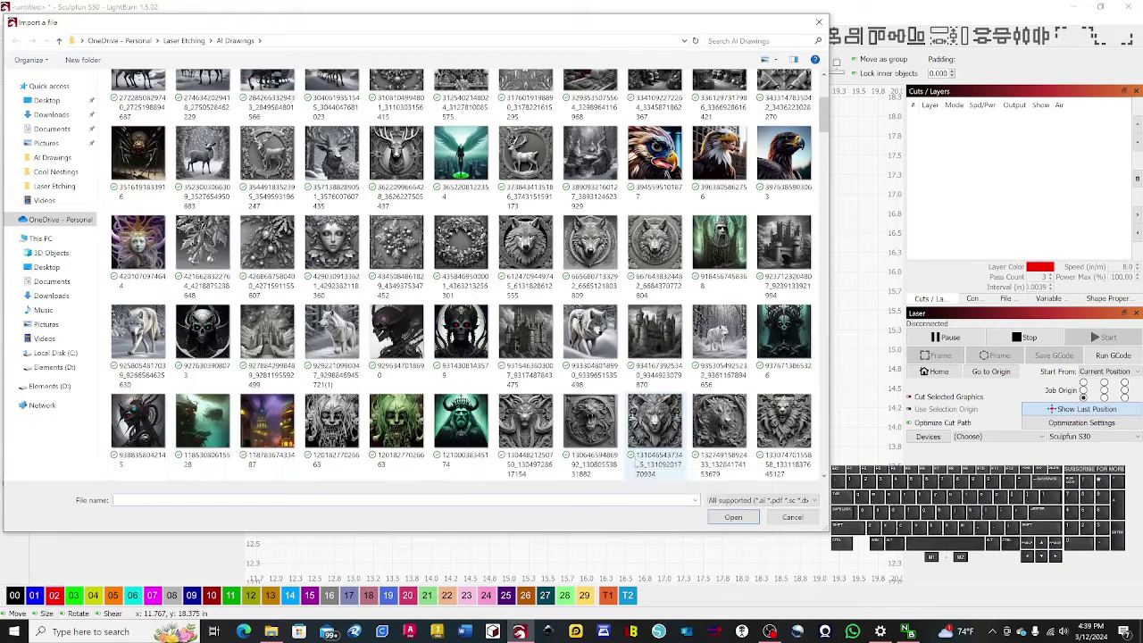
{"action": "double_click", "coordinate": [600, 289]}
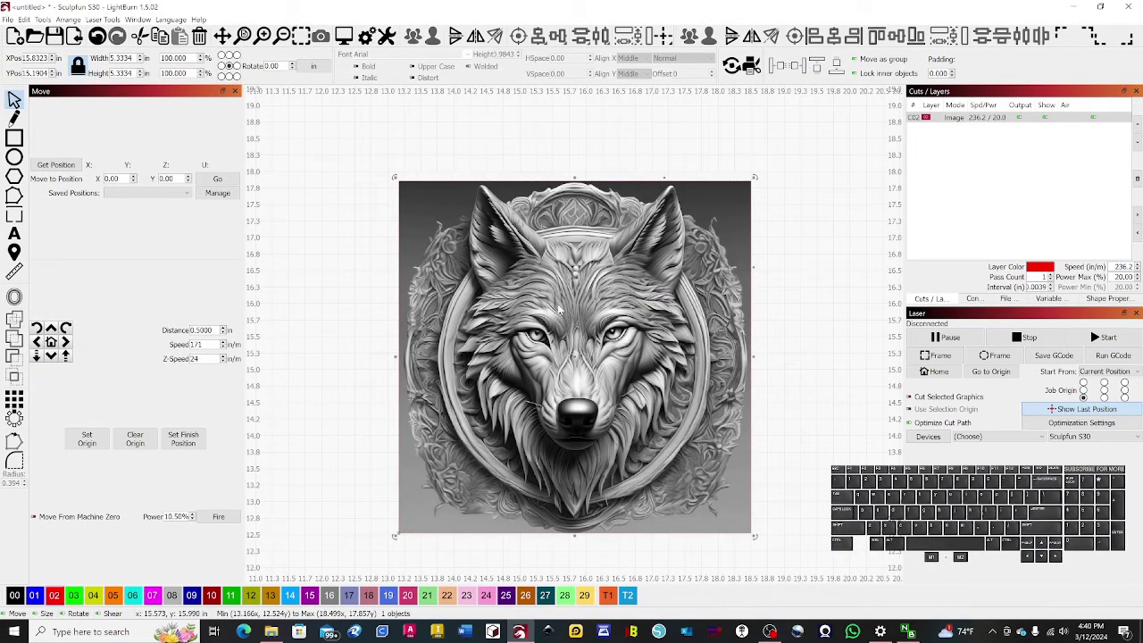
- Resize the wolf image to 3 in wide and assign it to the black 00 layer
{"action": "left_click", "coordinate": [132, 60]}
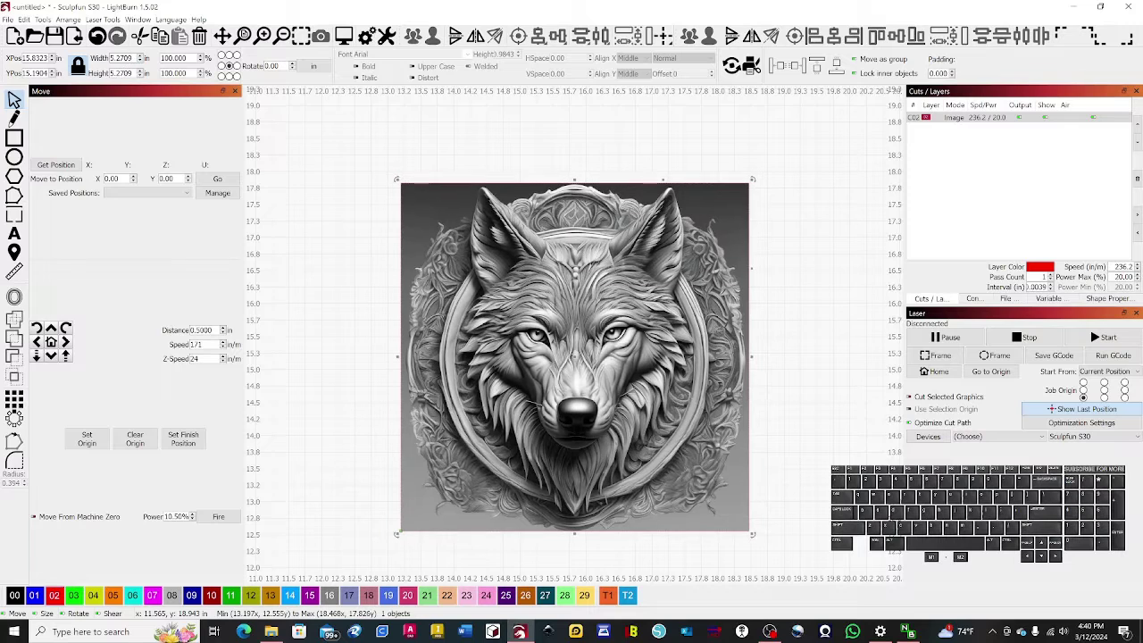
{"action": "double_click", "coordinate": [121, 58]}
{"action": "type", "text": "3"}
{"action": "key", "text": "Return"}
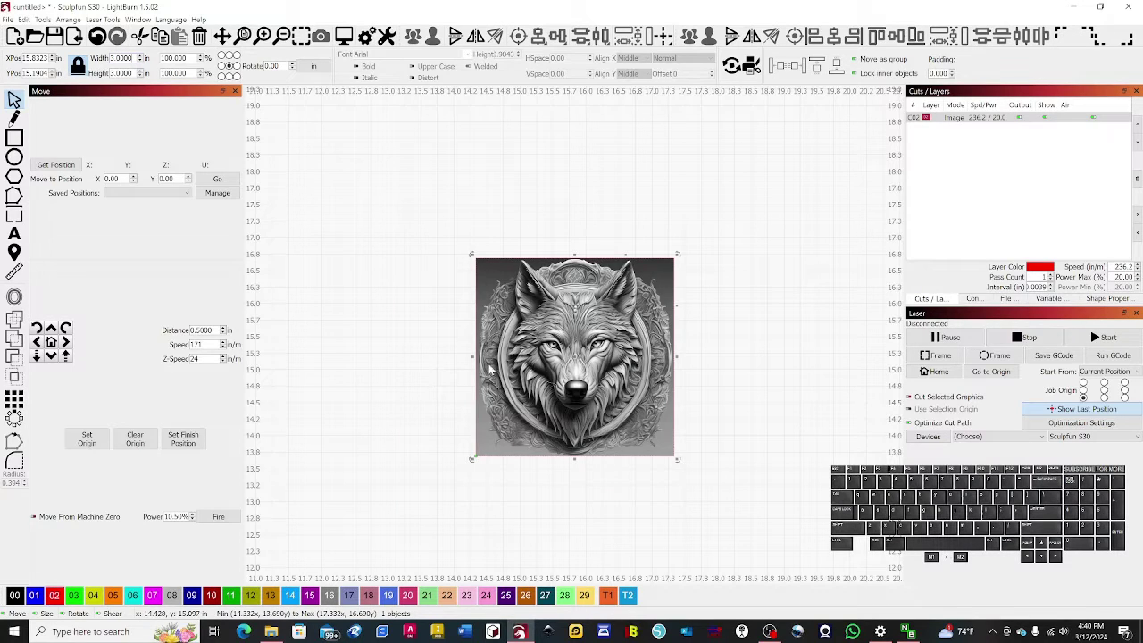
{"action": "left_click_drag", "start_coordinate": [490, 371], "coordinate": [460, 391]}
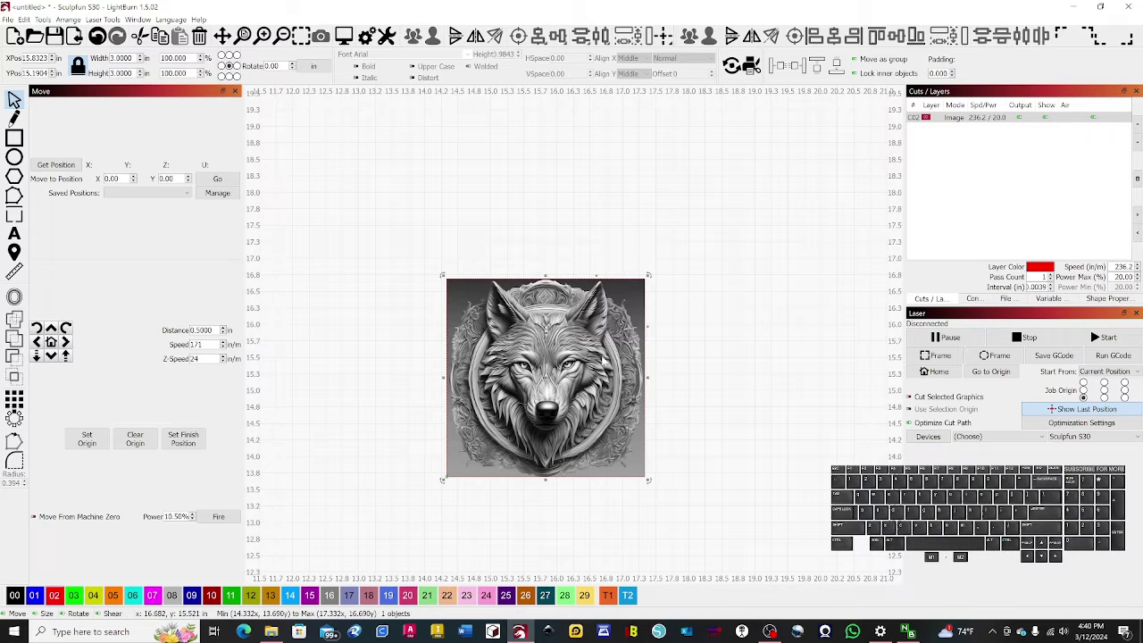
{"action": "left_click", "coordinate": [15, 596]}
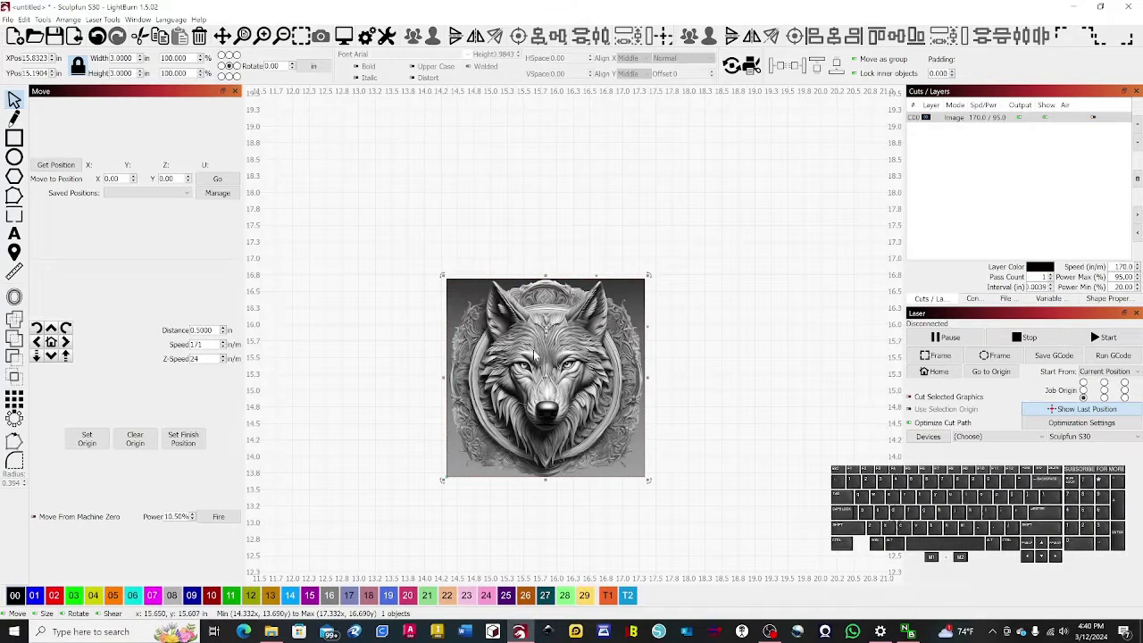
{"action": "key", "text": "alt"}
- Set layer C00 to Grayscale engraving at 170 in/min with 95% max power
{"action": "double_click", "coordinate": [1028, 117]}
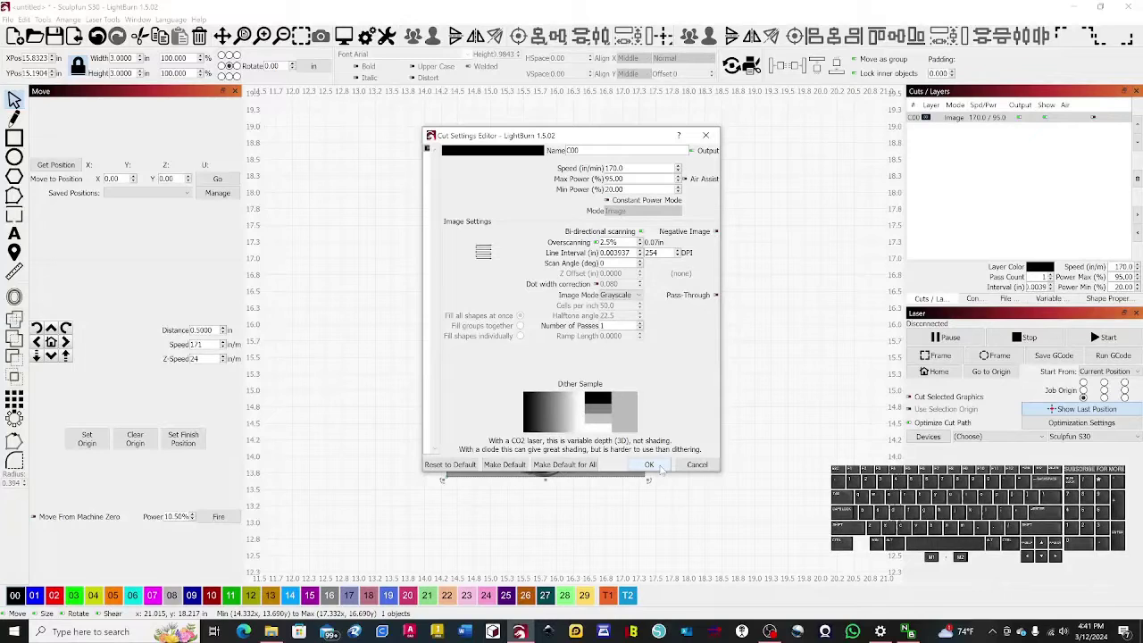
- Confirm the C00 layer settings, then try enhance values in the wolf's Adjust Image dialog
{"action": "left_click", "coordinate": [660, 470]}
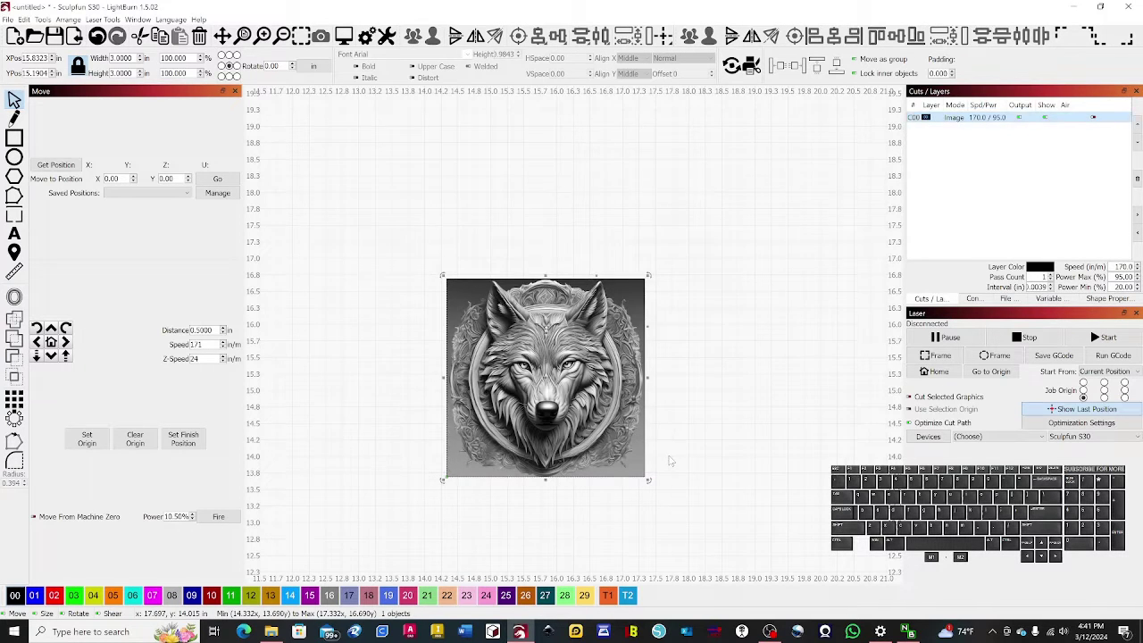
{"action": "scroll", "coordinate": [665, 429], "scroll_direction": "down", "scroll_amount": 2}
{"action": "double_click", "coordinate": [657, 385]}
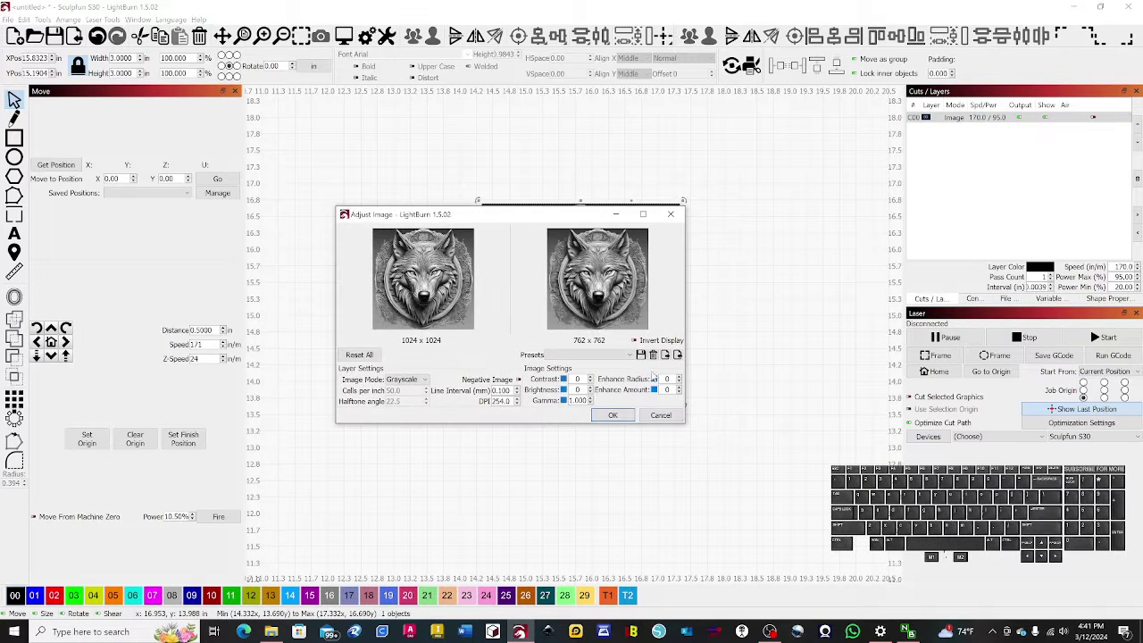
{"action": "scroll", "coordinate": [566, 293], "scroll_direction": "up", "scroll_amount": 2}
{"action": "scroll", "coordinate": [566, 293], "scroll_direction": "up", "scroll_amount": 3}
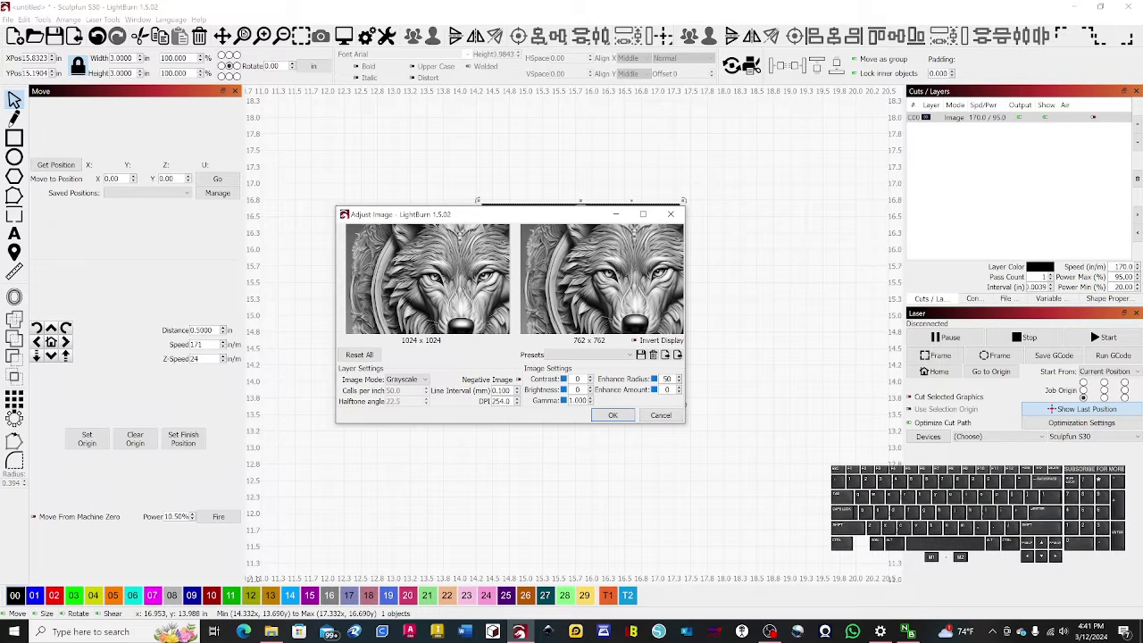
{"action": "type", "text": "50"}
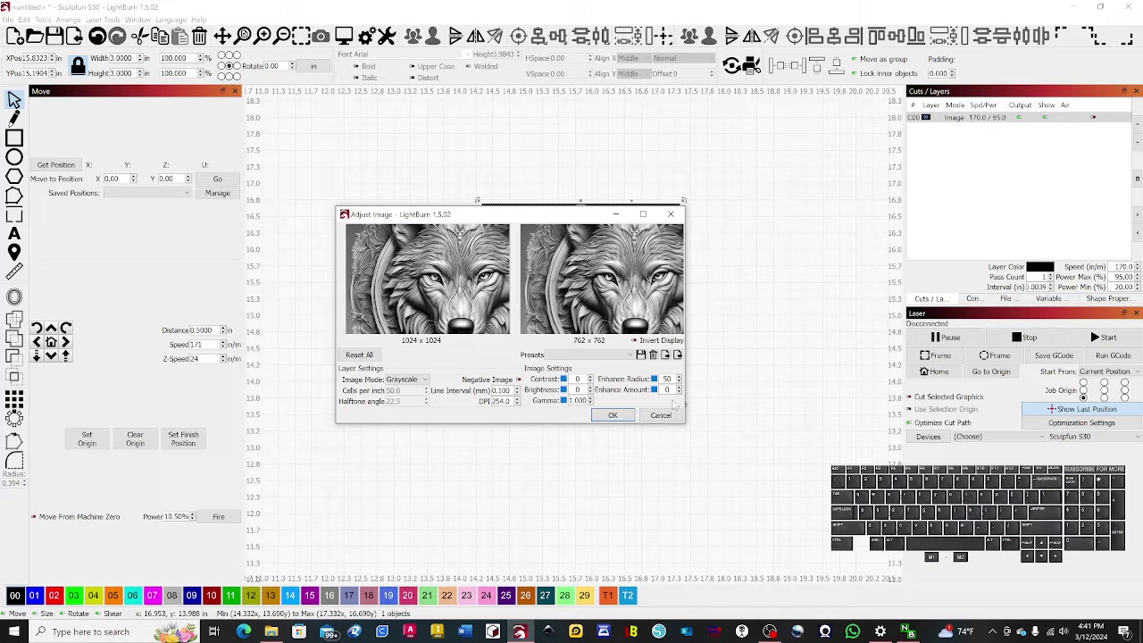
{"action": "type", "text": "50"}
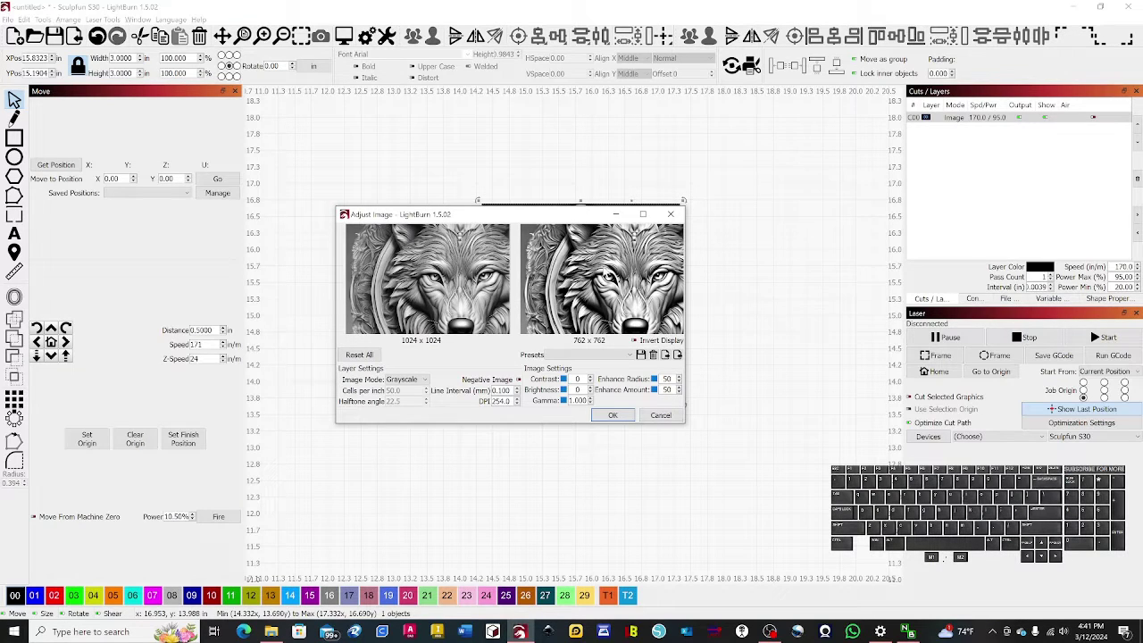
{"action": "scroll", "coordinate": [612, 256], "scroll_direction": "up", "scroll_amount": 3}
{"action": "scroll", "coordinate": [612, 256], "scroll_direction": "up", "scroll_amount": 2}
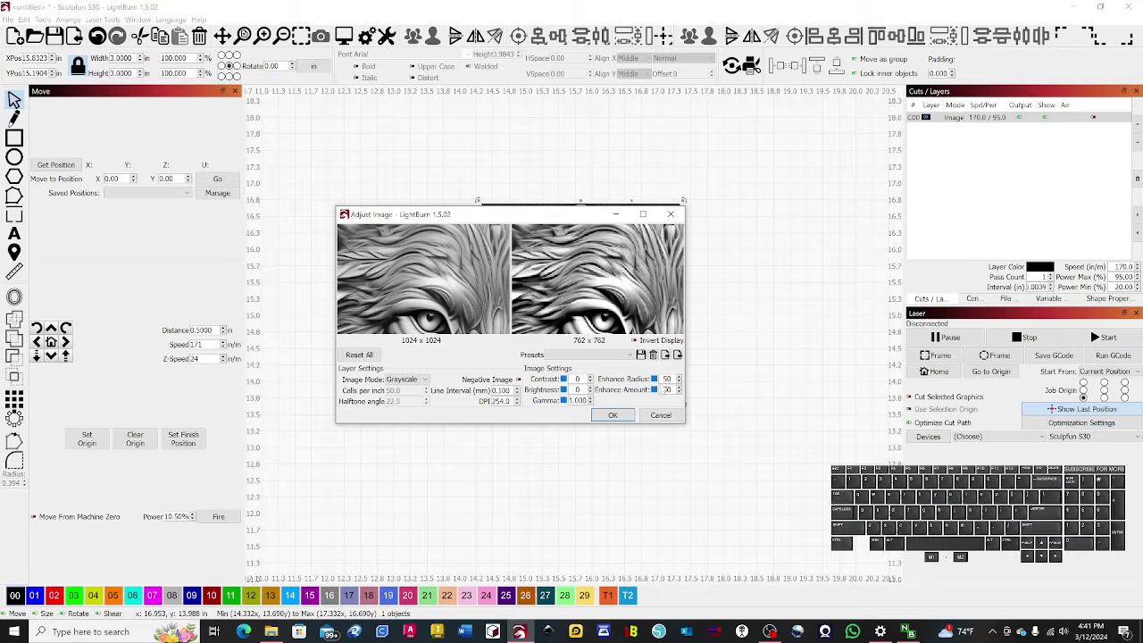
{"action": "type", "text": "150"}
{"action": "scroll", "coordinate": [622, 265], "scroll_direction": "down", "scroll_amount": 5}
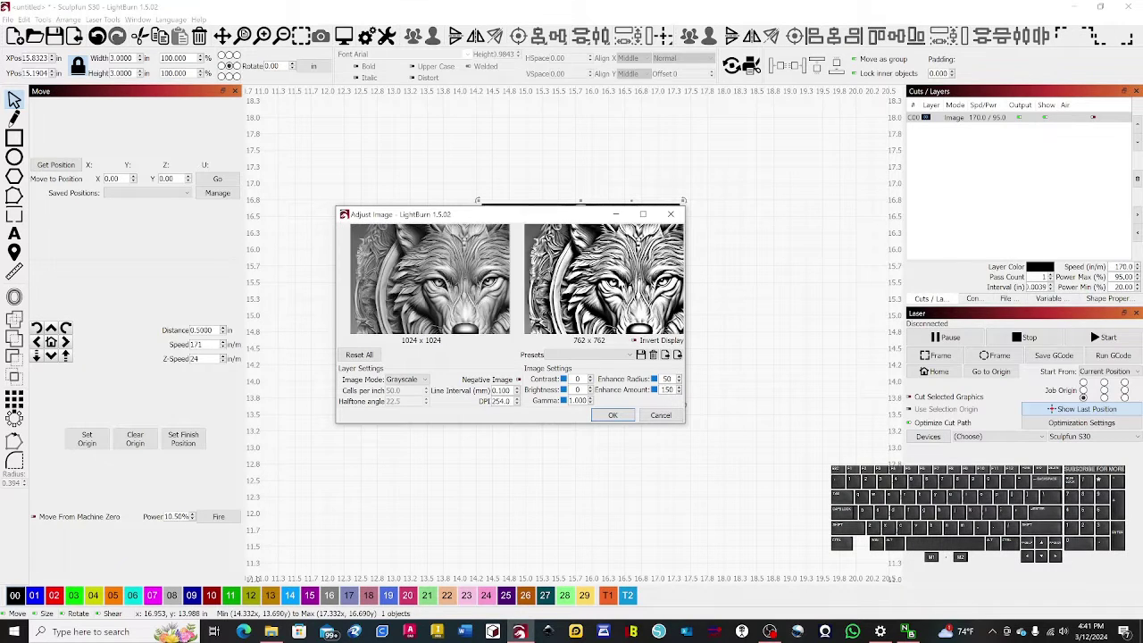
{"action": "scroll", "coordinate": [621, 268], "scroll_direction": "down", "scroll_amount": 3}
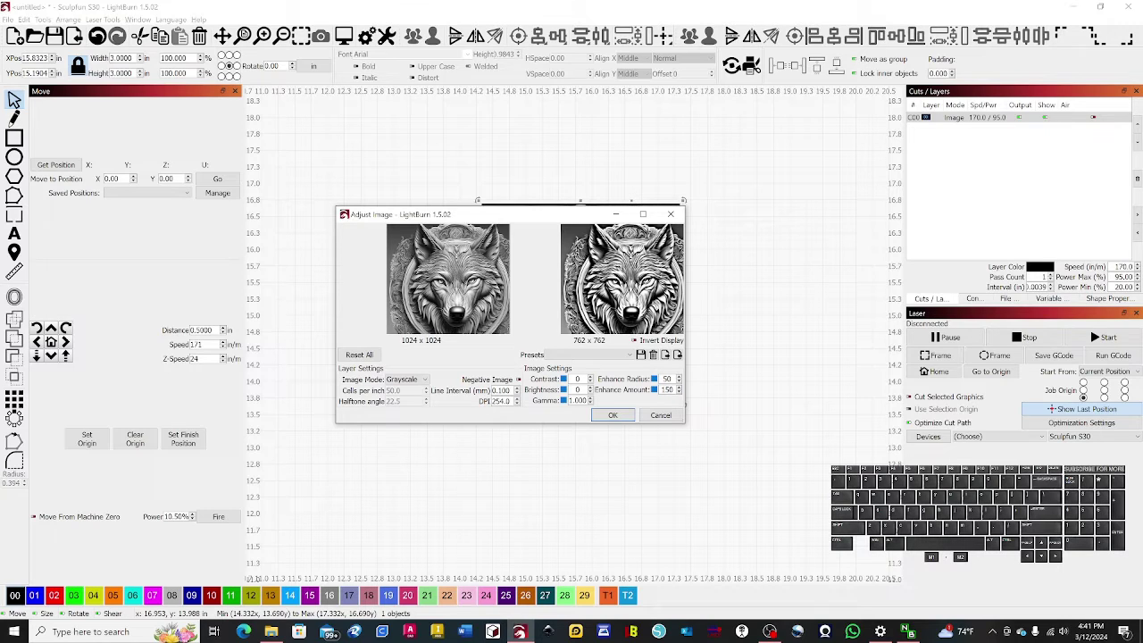
- Set Enhance Amount to 50, check the previews around the eyes, and apply
{"action": "left_click", "coordinate": [676, 392]}
{"action": "scroll", "coordinate": [627, 290], "scroll_direction": "up", "scroll_amount": 8}
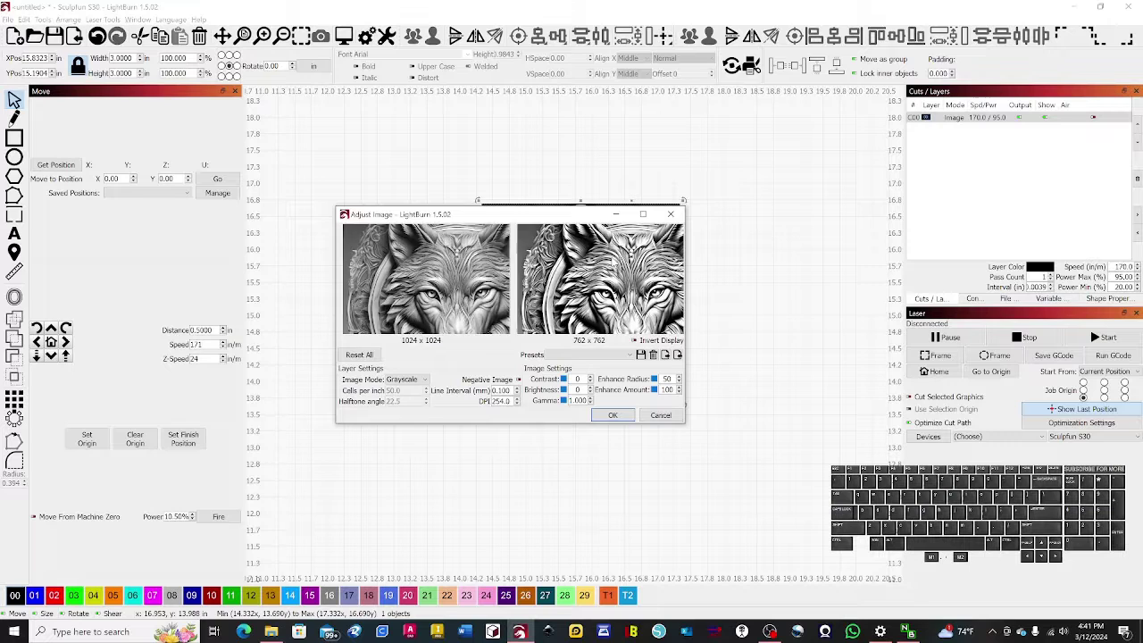
{"action": "scroll", "coordinate": [627, 290], "scroll_direction": "down", "scroll_amount": 8}
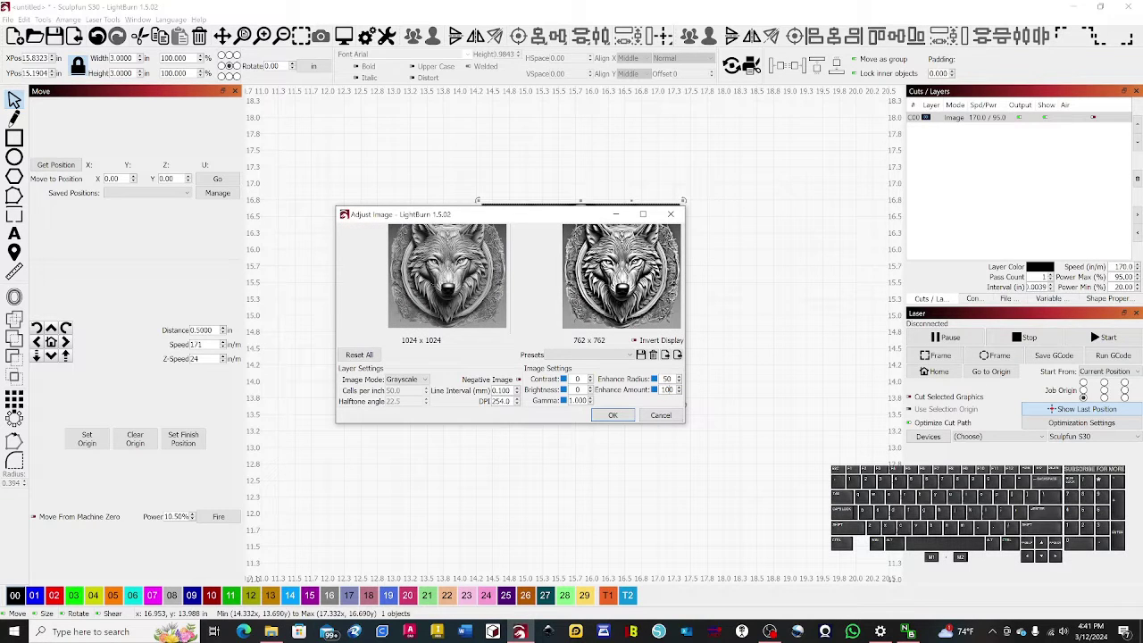
{"action": "double_click", "coordinate": [665, 390]}
{"action": "type", "text": "50"}
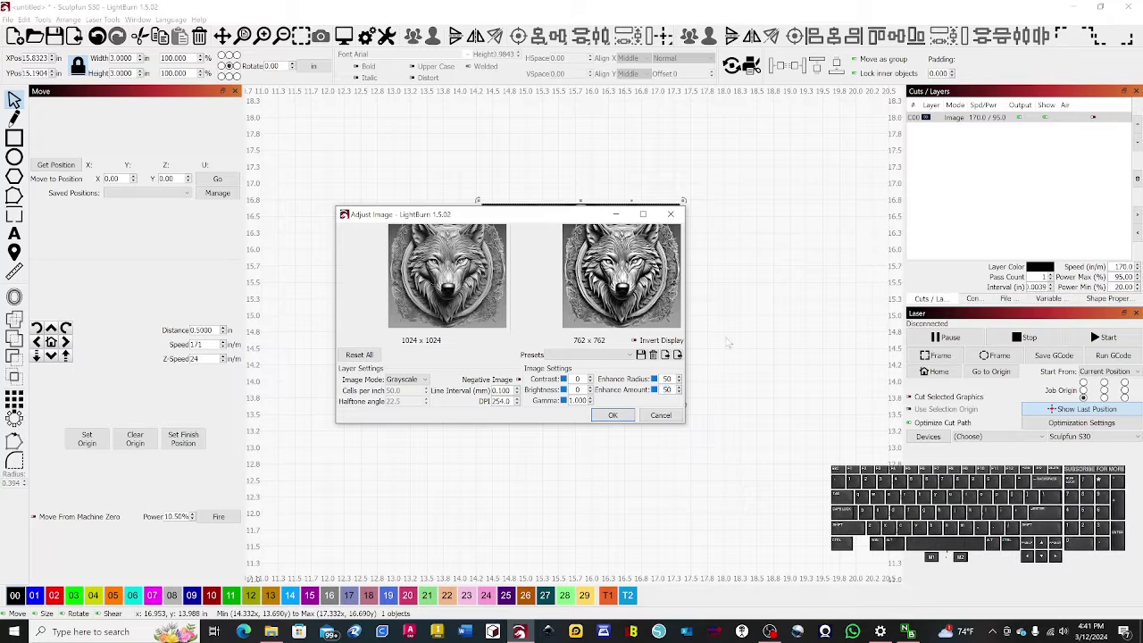
{"action": "scroll", "coordinate": [623, 279], "scroll_direction": "up", "scroll_amount": 8}
{"action": "mouse_move", "coordinate": [623, 279]}
{"action": "left_mouse_down"}
{"action": "mouse_move", "coordinate": [631, 317]}
{"action": "mouse_move", "coordinate": [627, 277]}
{"action": "mouse_move", "coordinate": [637, 305]}
{"action": "mouse_move", "coordinate": [645, 276]}
{"action": "left_mouse_up"}
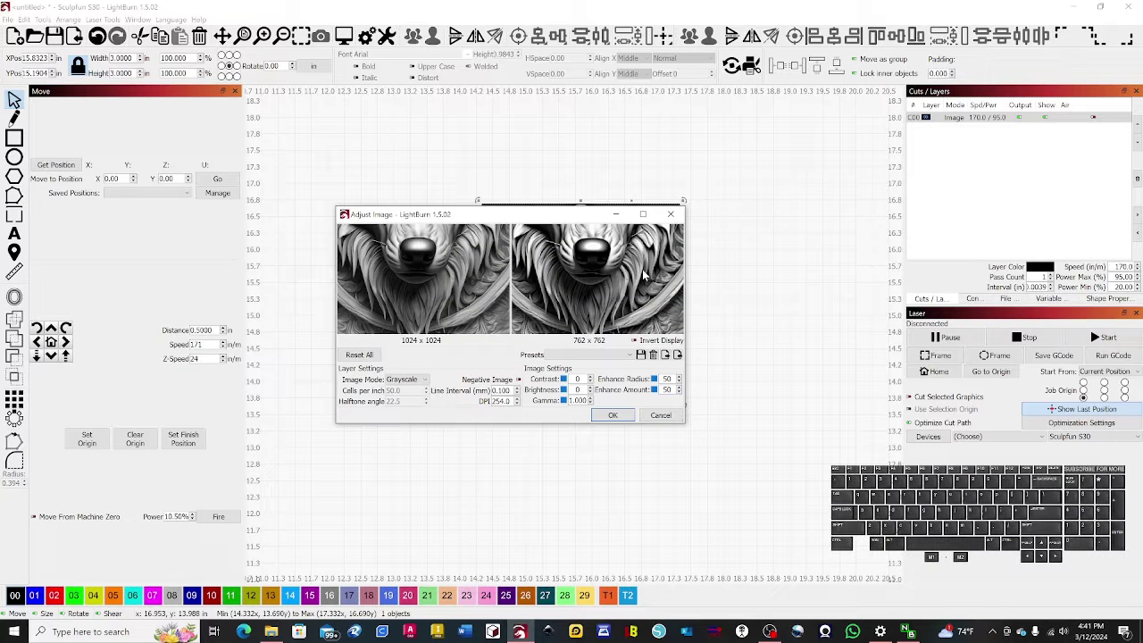
{"action": "scroll", "coordinate": [612, 299], "scroll_direction": "down", "scroll_amount": 6}
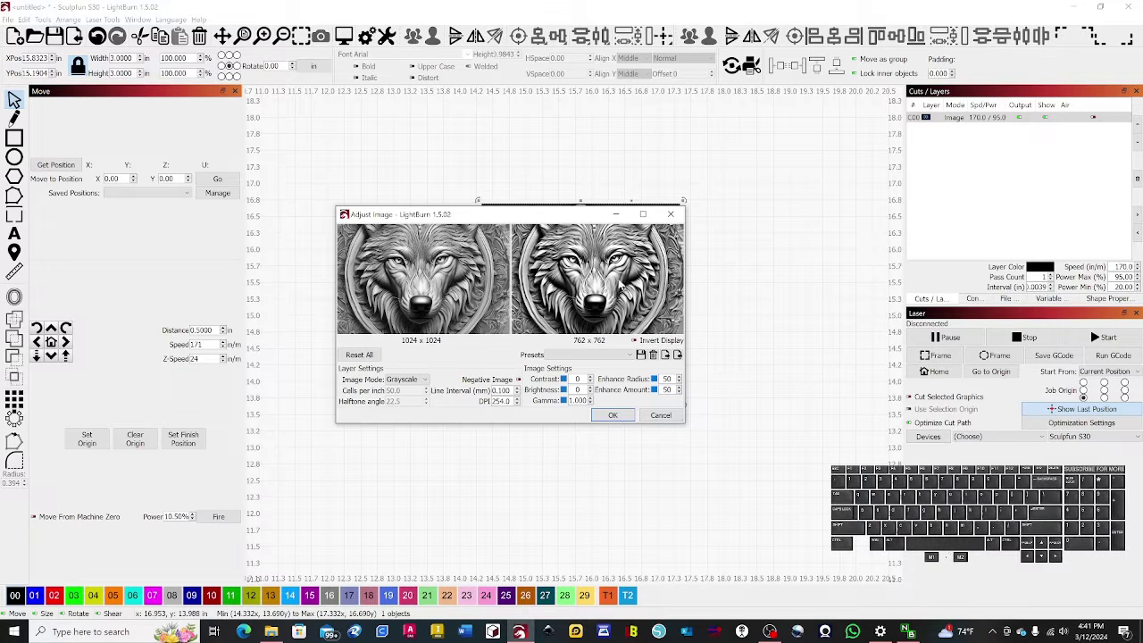
{"action": "scroll", "coordinate": [619, 303], "scroll_direction": "up", "scroll_amount": 2}
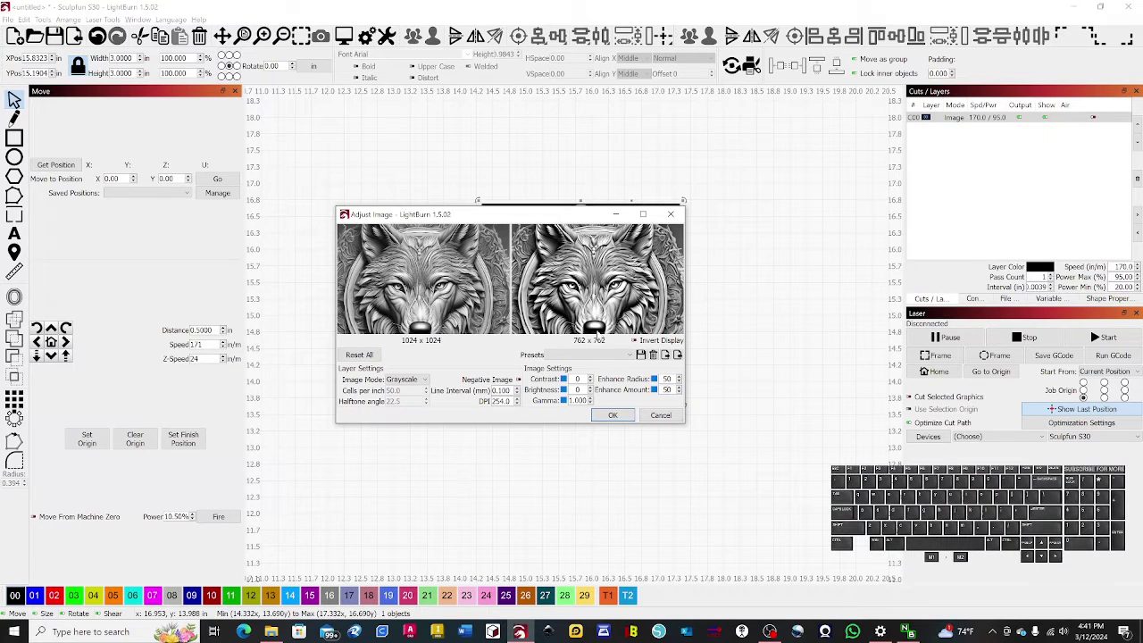
{"action": "left_click", "coordinate": [613, 415]}
- Draw a square beside the wolf image and put it on the red C02 layer
{"action": "scroll", "coordinate": [545, 367], "scroll_direction": "up", "scroll_amount": 1}
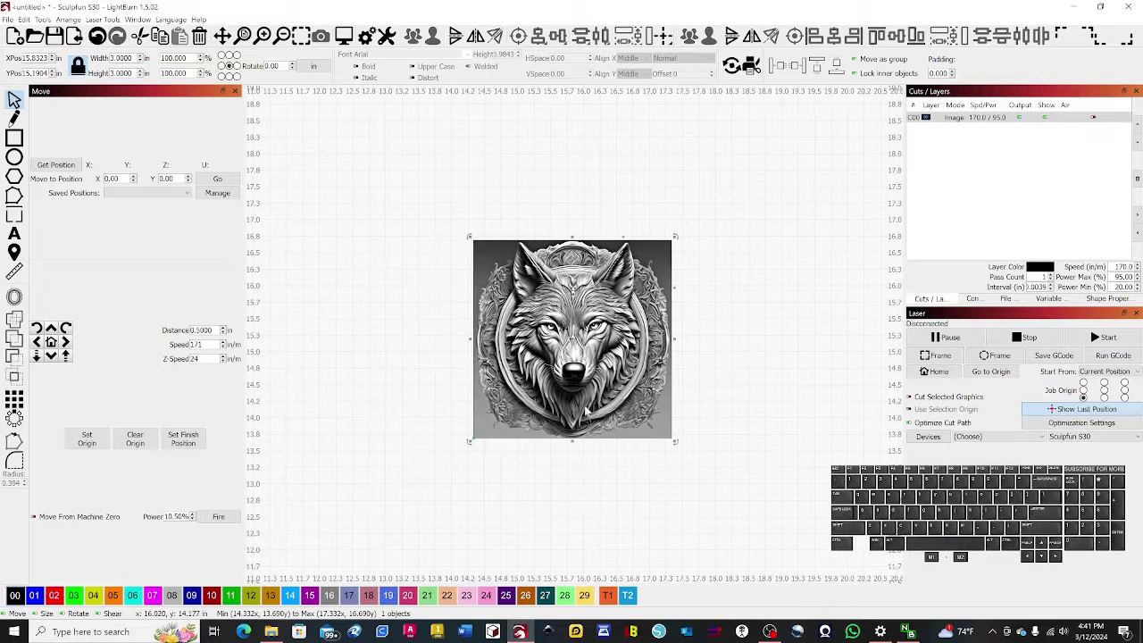
{"action": "left_click", "coordinate": [431, 343]}
{"action": "left_click", "coordinate": [14, 138]}
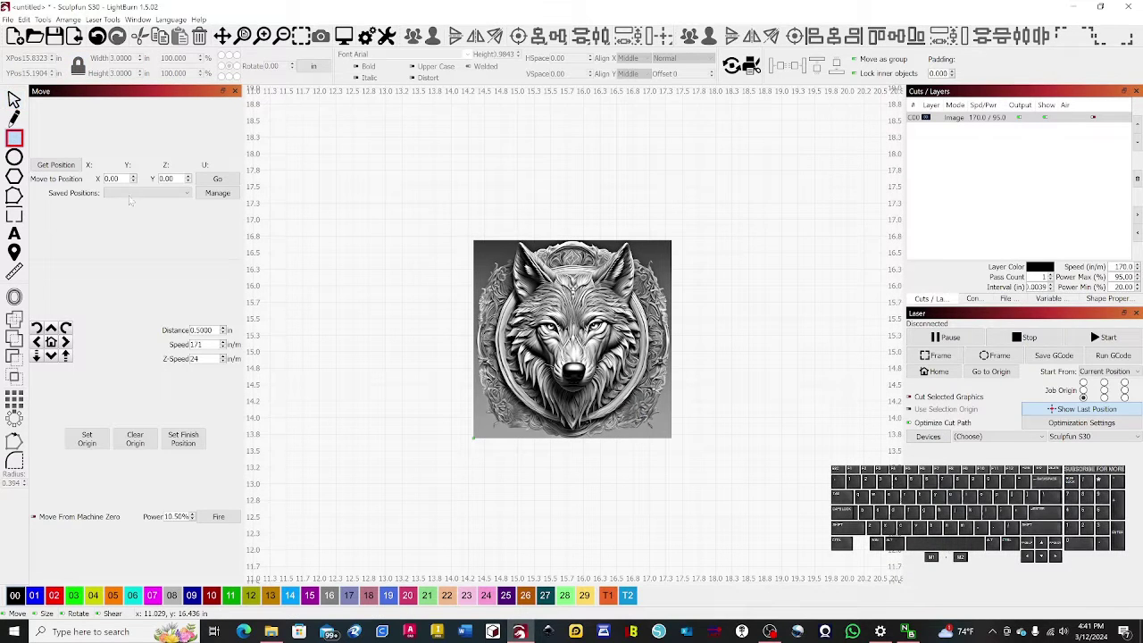
{"action": "left_click_drag", "start_coordinate": [342, 353], "coordinate": [453, 242]}
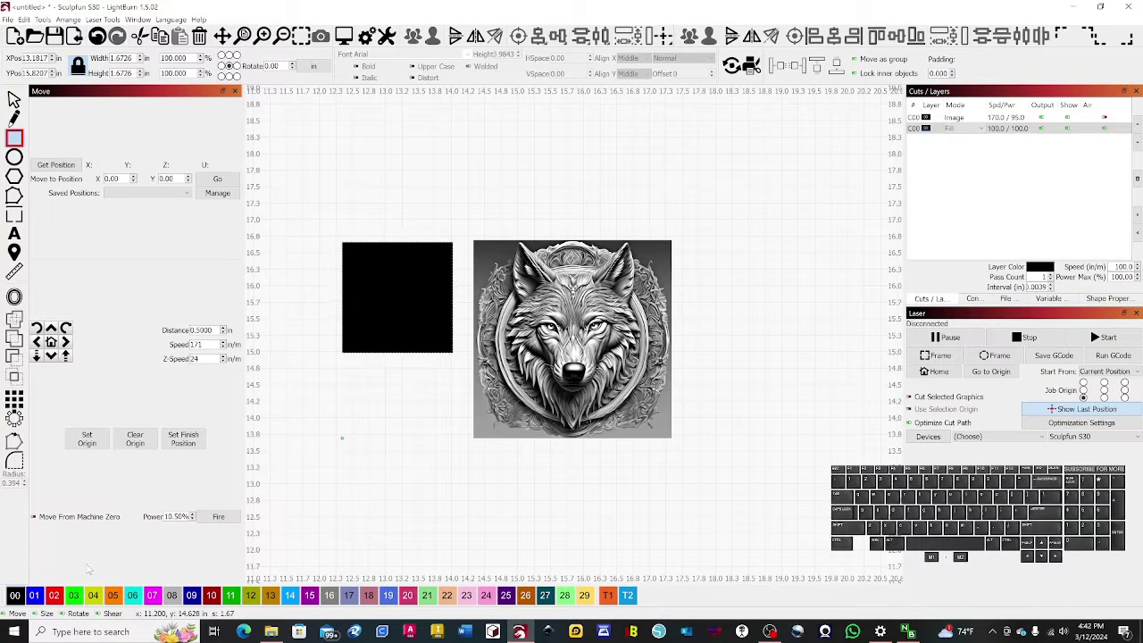
{"action": "left_click", "coordinate": [53, 595]}
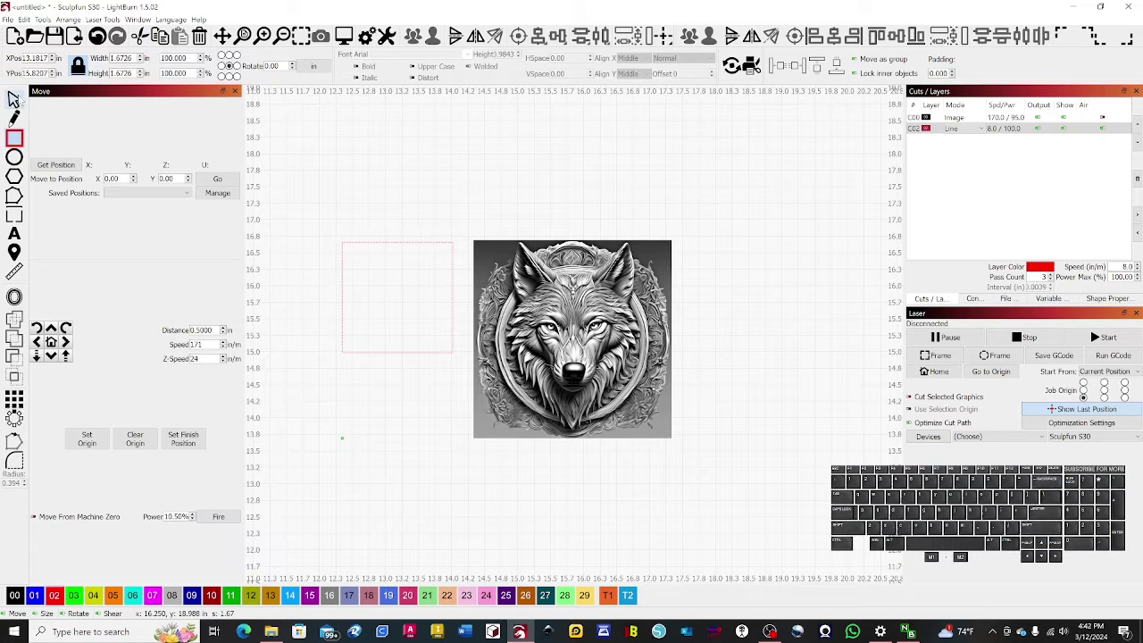
- Make the square 3 in wide and center-align it with the wolf image
{"action": "left_click", "coordinate": [12, 100]}
{"action": "left_click", "coordinate": [122, 58]}
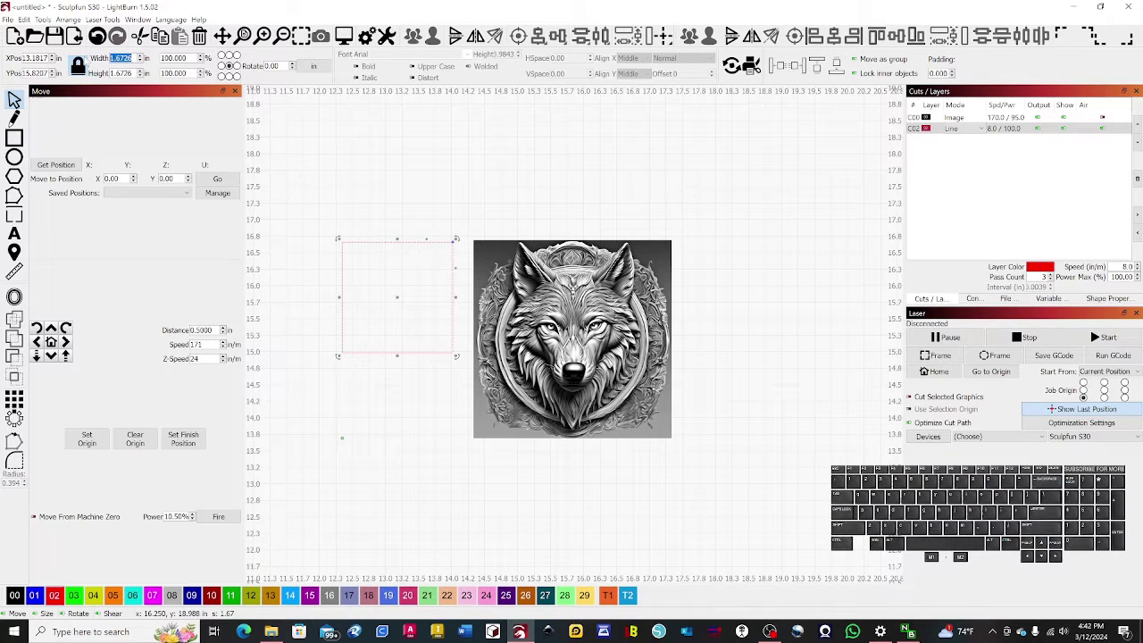
{"action": "type", "text": "3"}
{"action": "key", "text": "Return"}
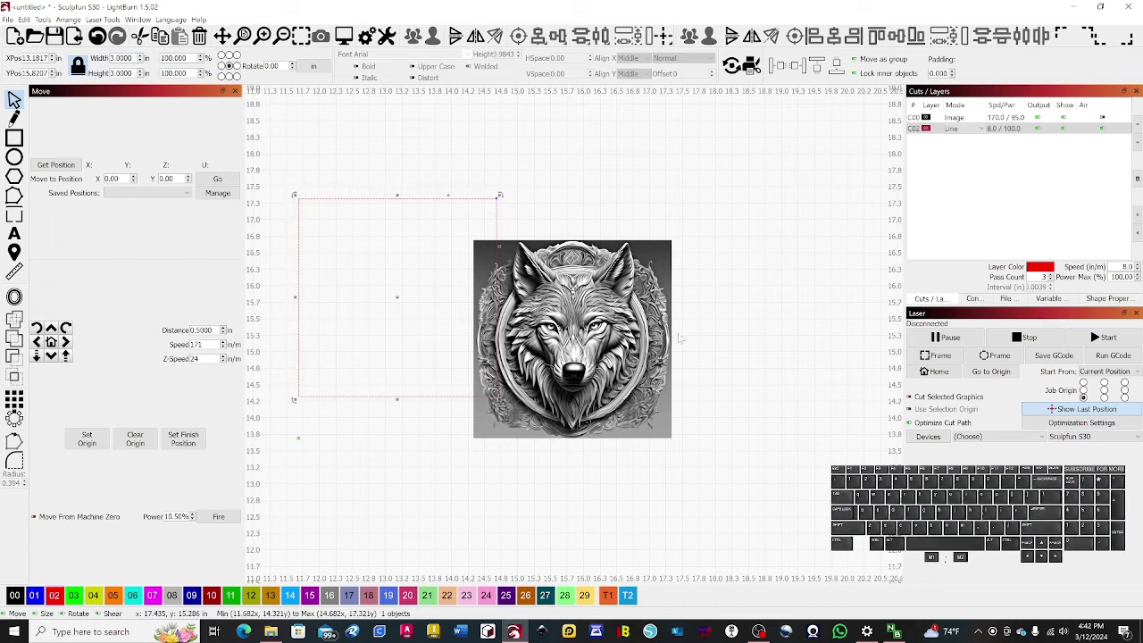
{"action": "left_click", "coordinate": [594, 307], "text": "shift"}
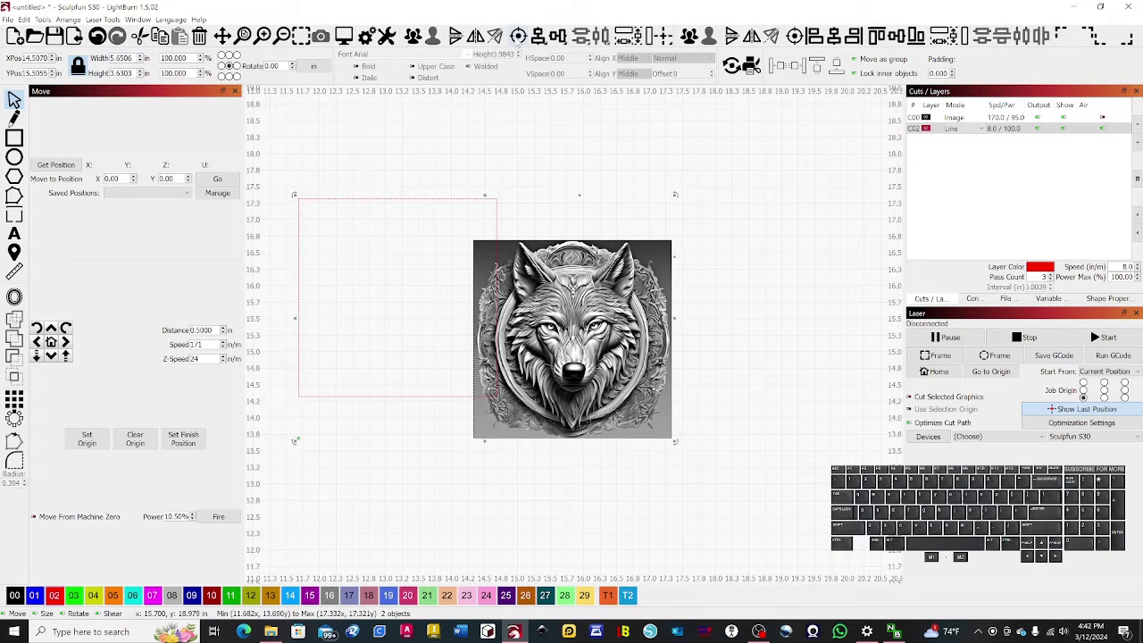
{"action": "left_click", "coordinate": [518, 36]}
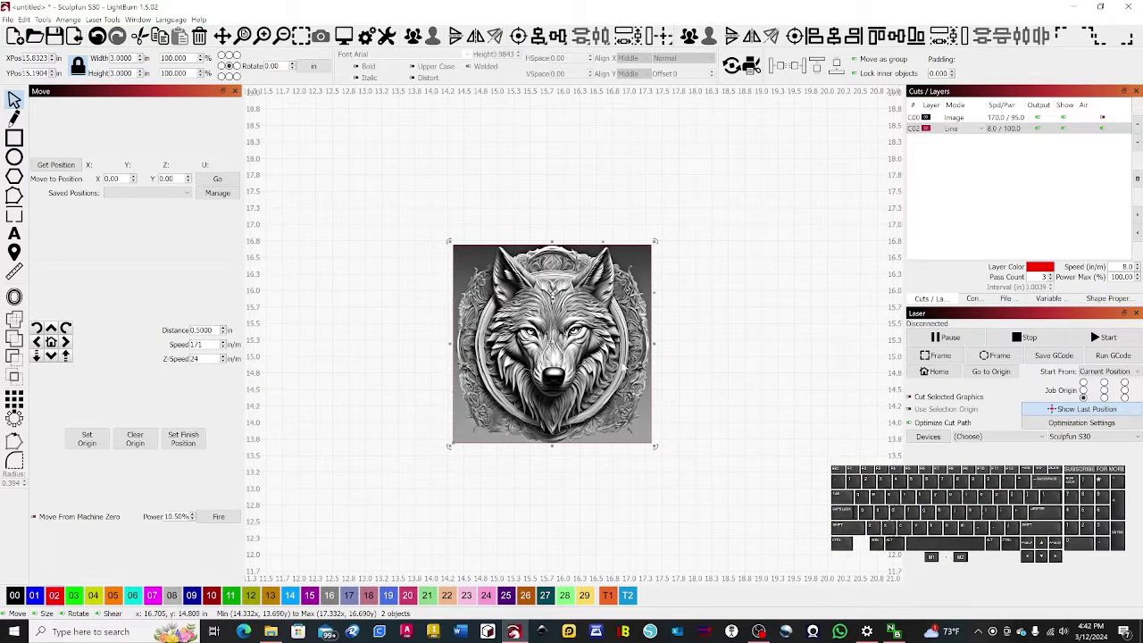
{"action": "scroll", "coordinate": [535, 366], "scroll_direction": "up", "scroll_amount": 1}
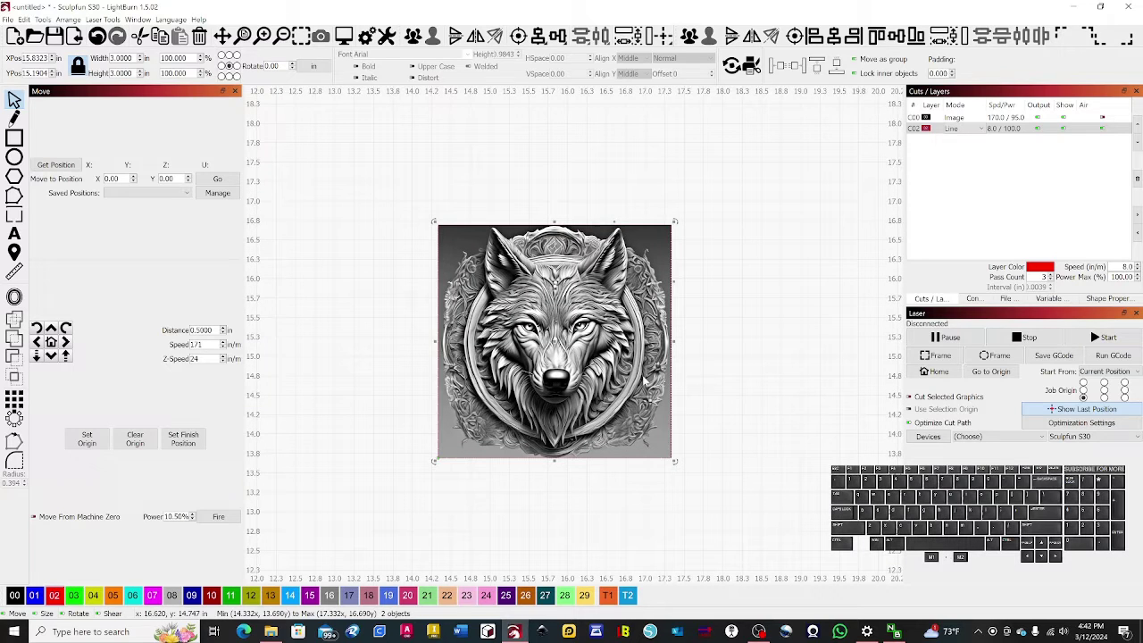
{"action": "left_click", "coordinate": [753, 366]}
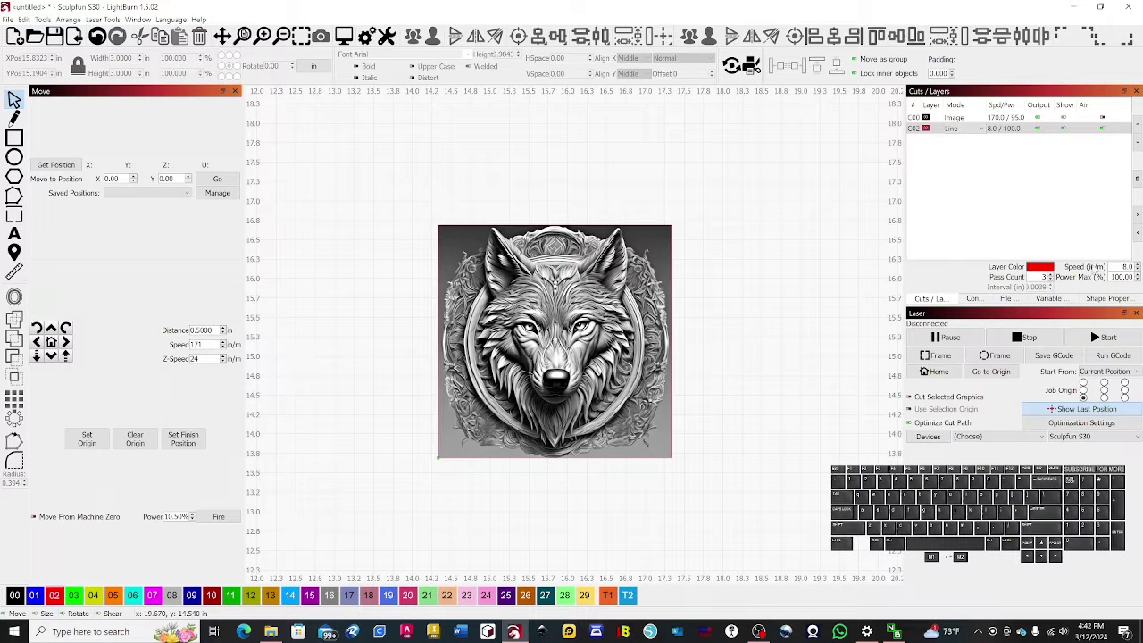
{"action": "double_click", "coordinate": [990, 134]}
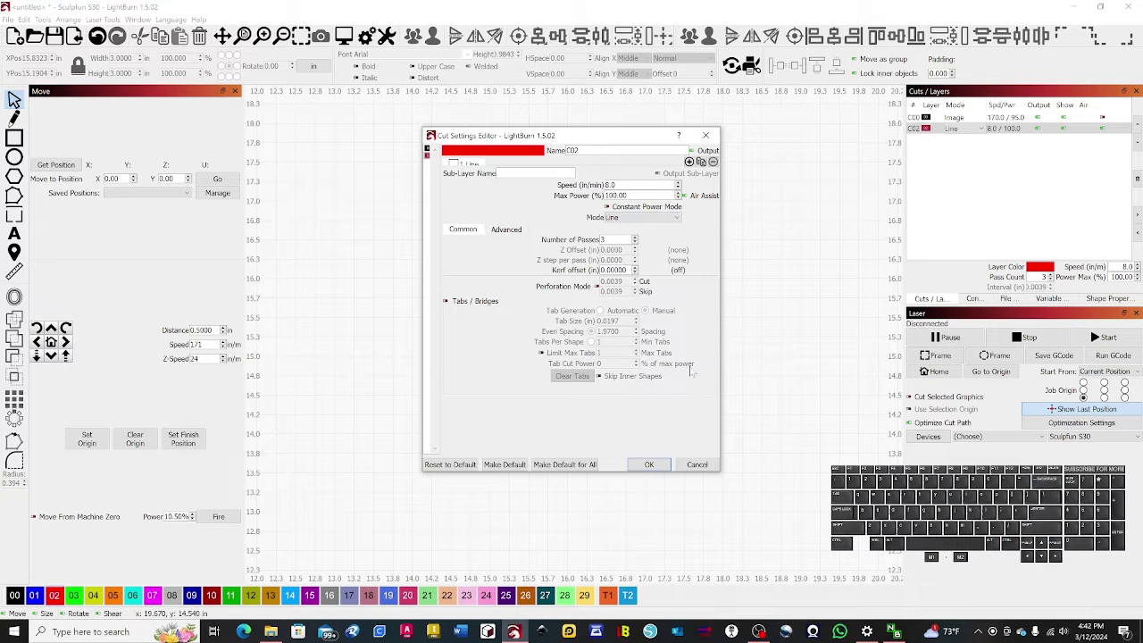
{"action": "left_click", "coordinate": [649, 465]}
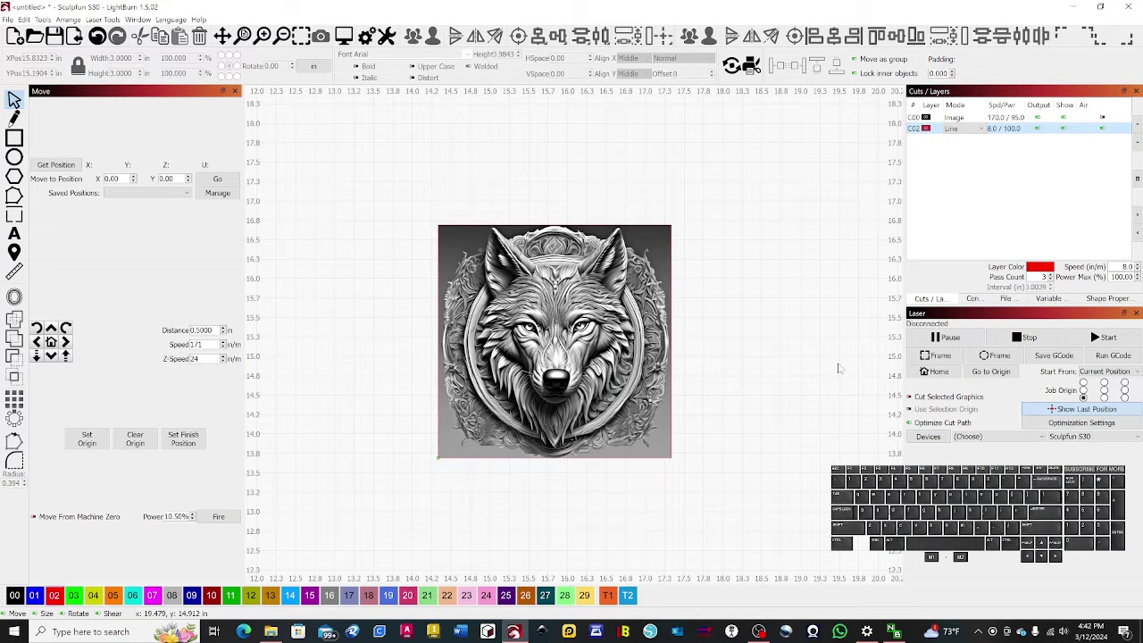